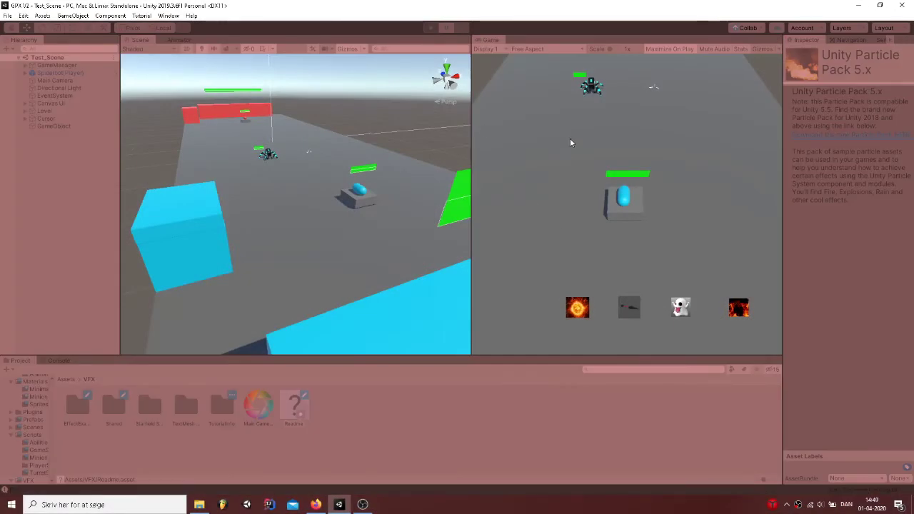
Maximize the Game view to watch the cyan allied bots fight the red spiders
key(shift+space)
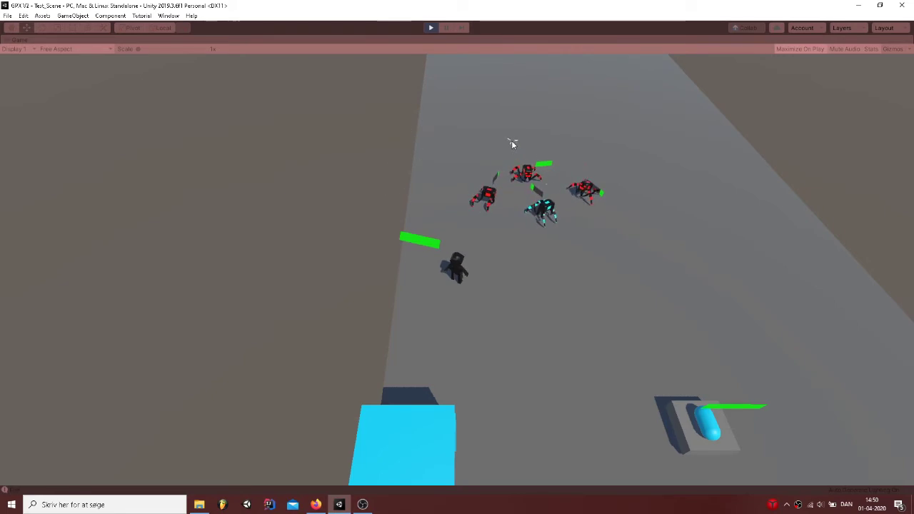
Walk the player down the track alongside the minions, weaving right and left toward the enemy bots
key(s)
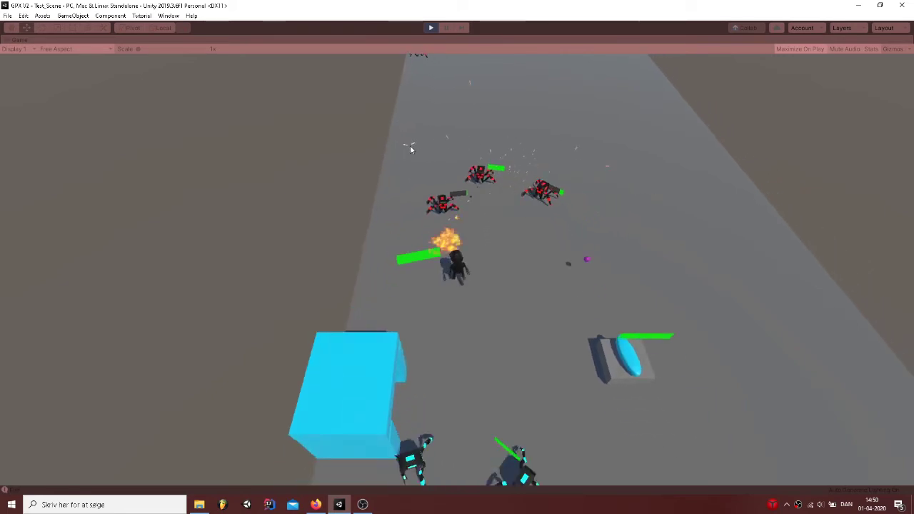
key(d)
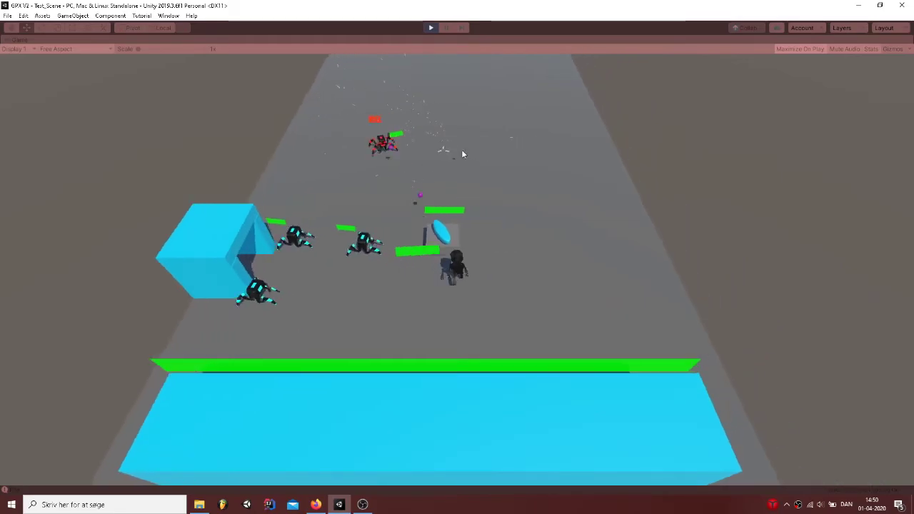
key(w)
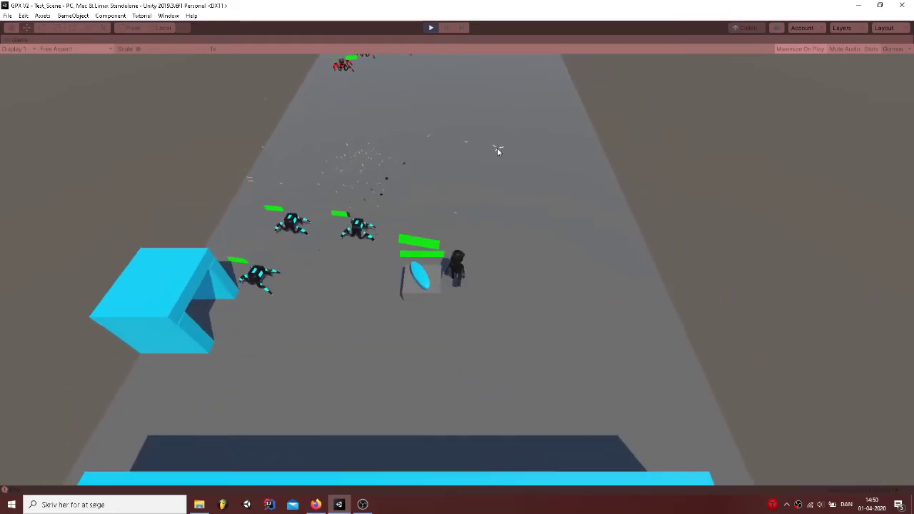
key(a)
key(a)
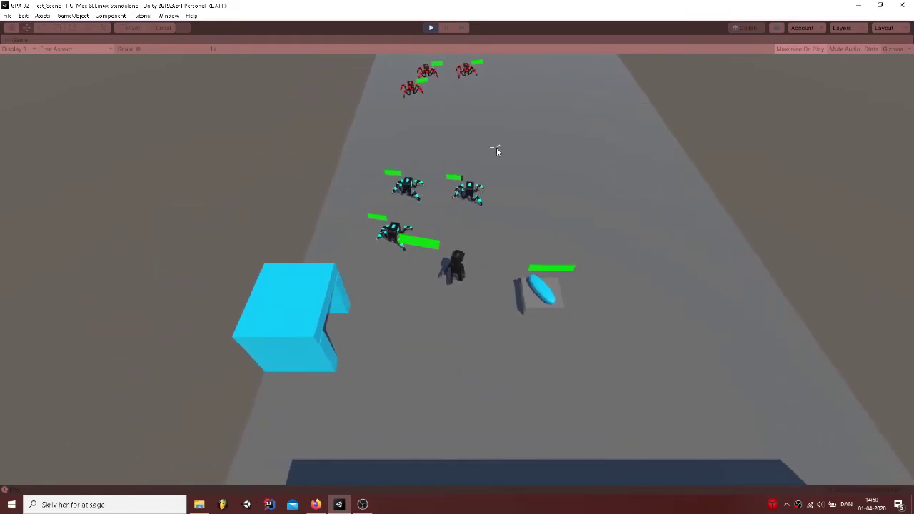
key(w)
key(d)
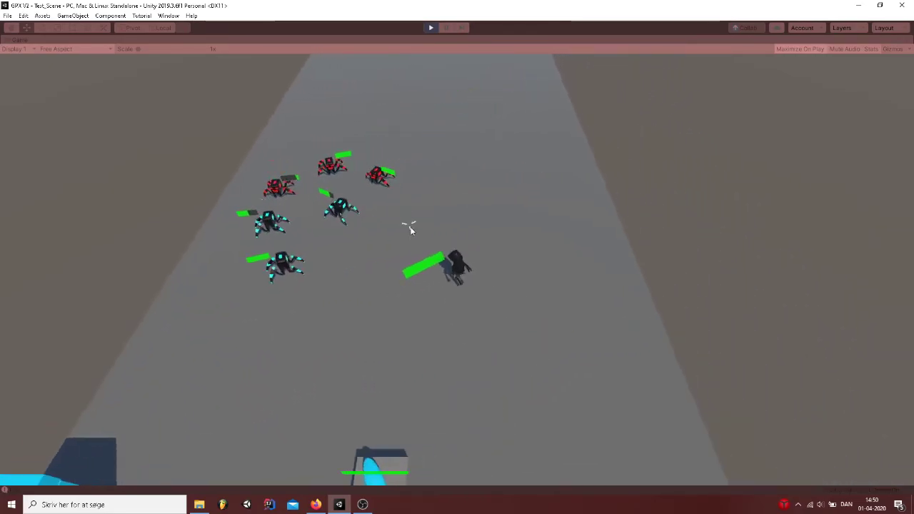
key(w)
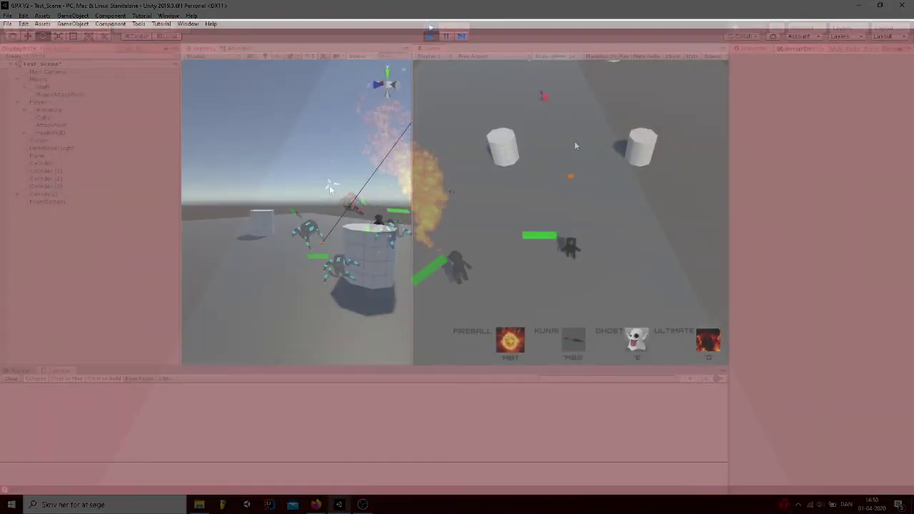
Walk between the cylinders, turn invisible with Ghost, and throw a Kunai at the aim point
key(w)
key(w)
key(w)
key(e)
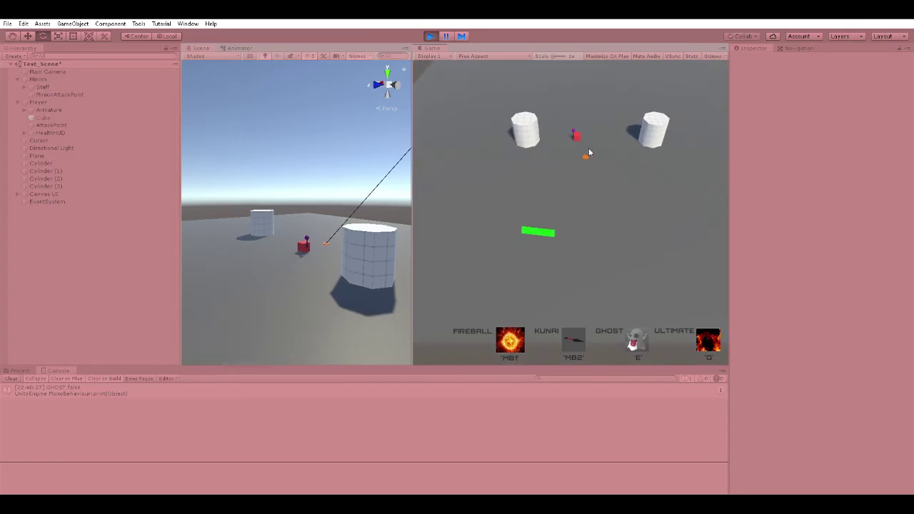
right_click(643, 167)
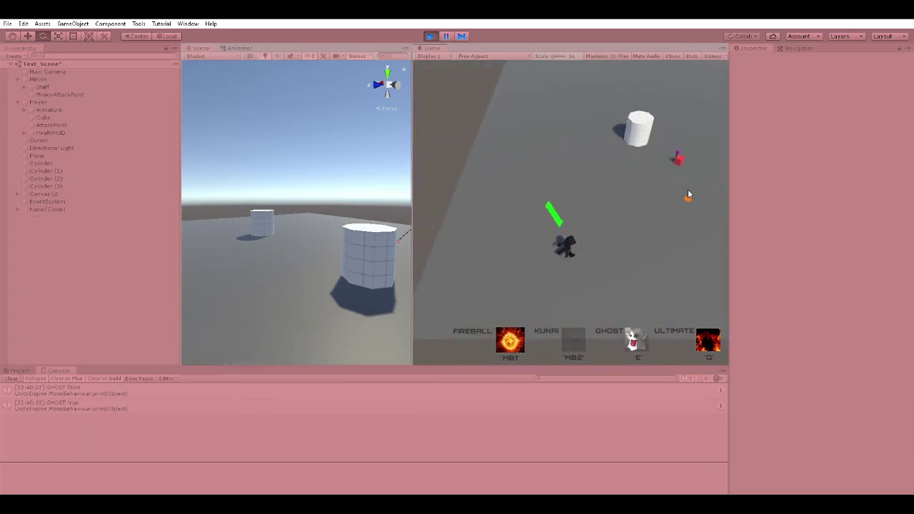
Cast two Fireballs at the aimed spots, then unleash the Ultimate earth-shatter attack
key(w)
click(642, 168)
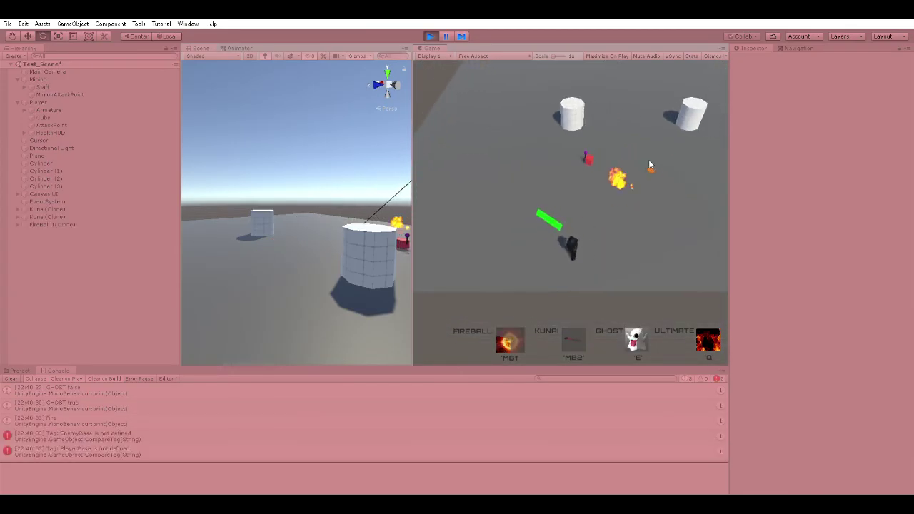
click(597, 149)
key(q)
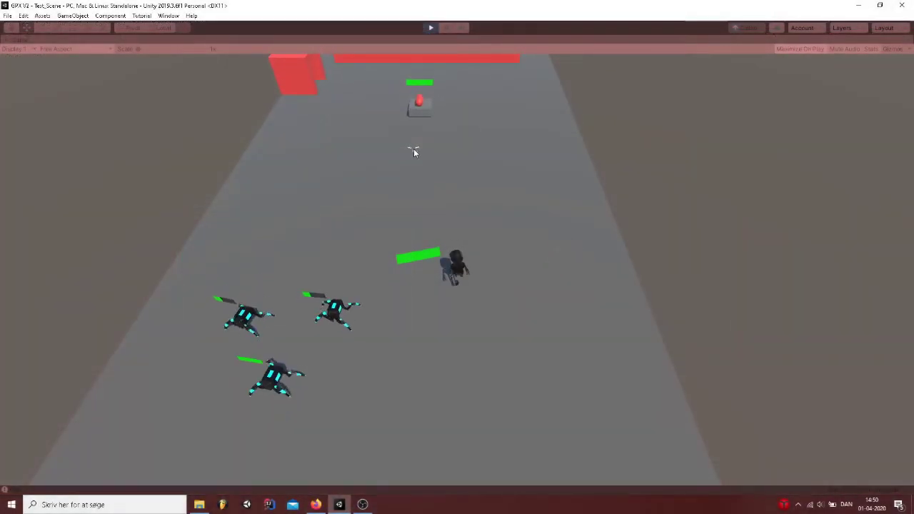
Strafe left and blast the red spider-bots by the enemy turret with fireballs
key(a)
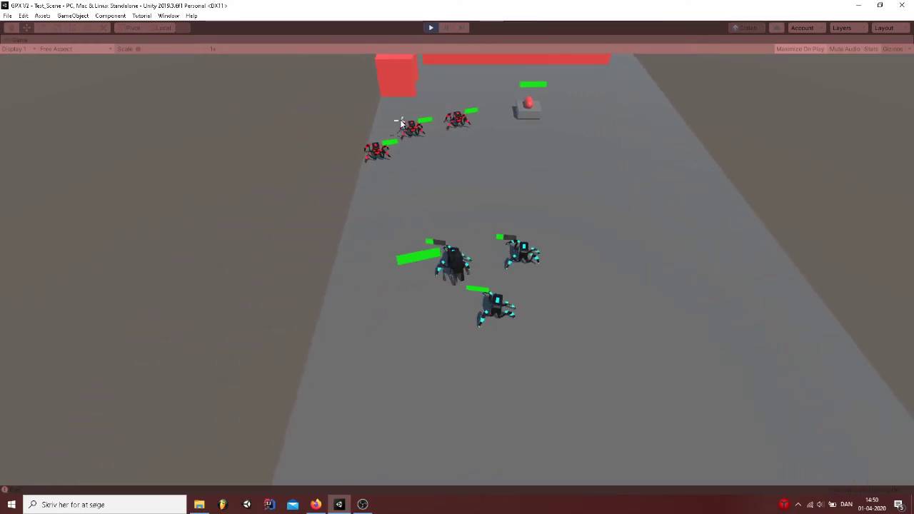
click(474, 113)
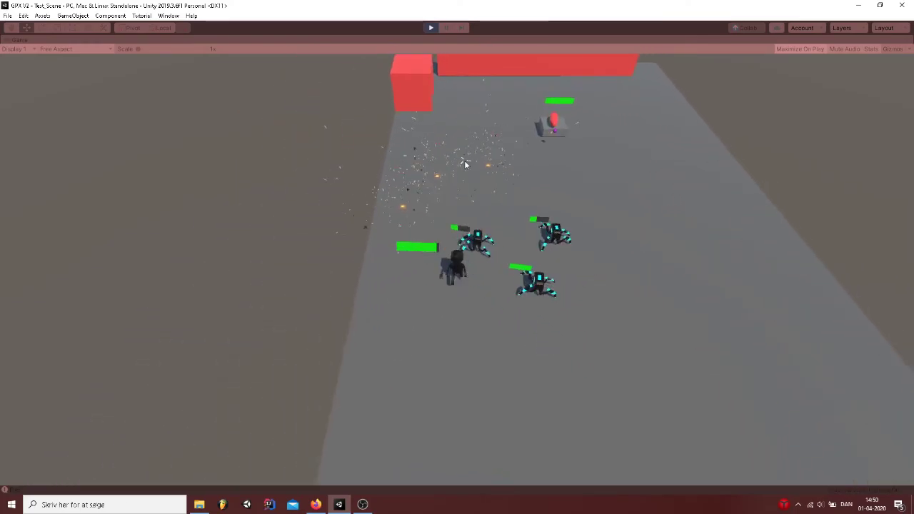
key(a)
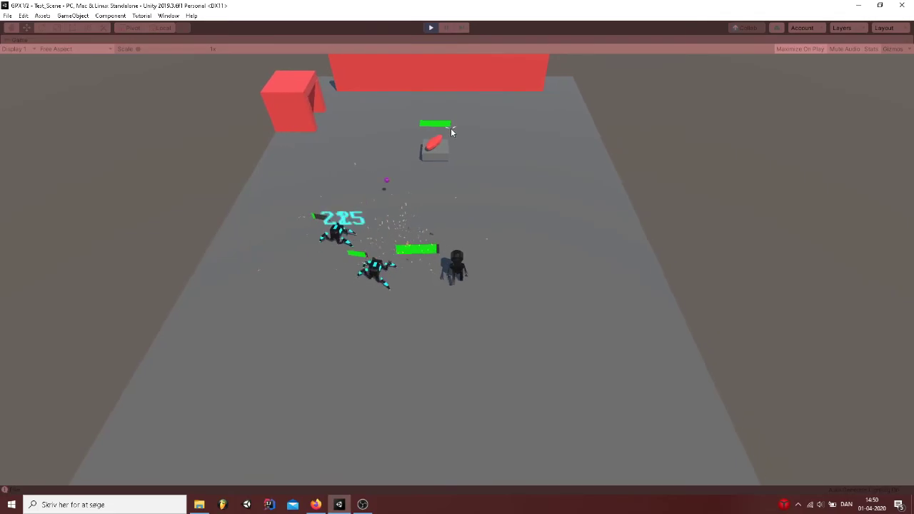
key(a)
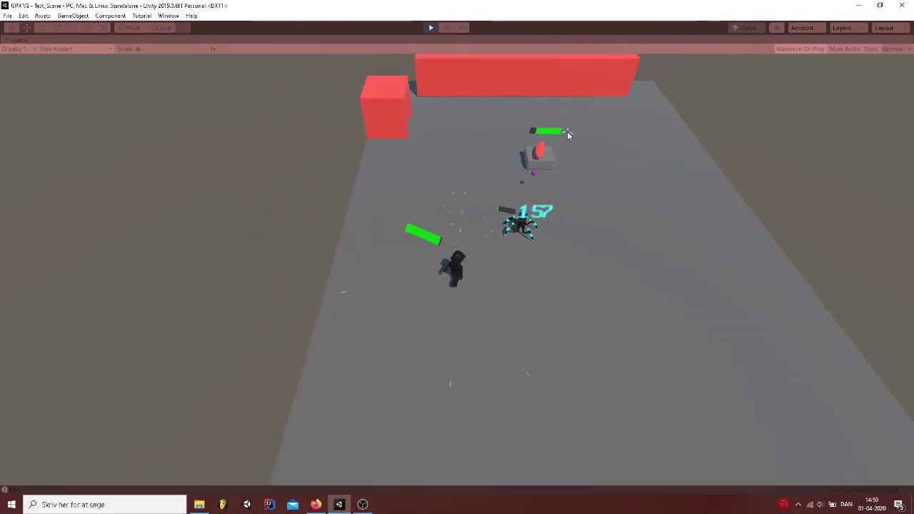
click(514, 114)
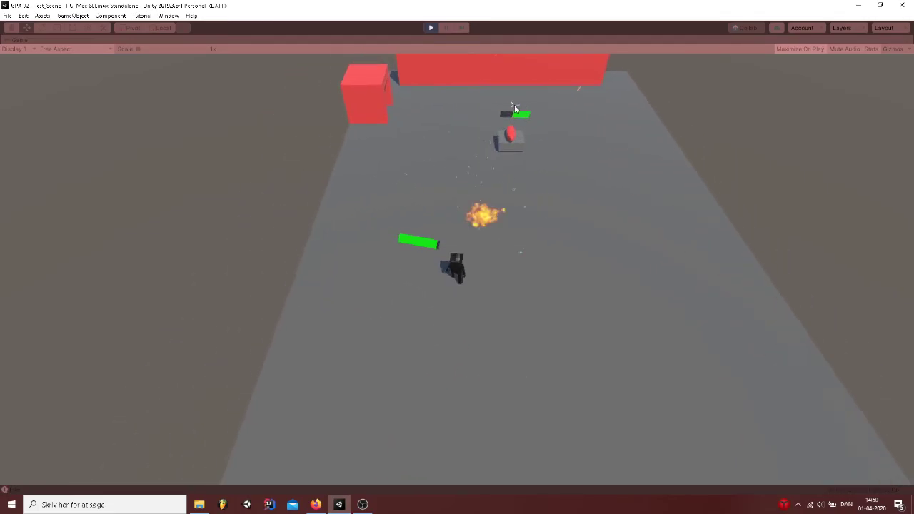
Reposition the player and walk back toward the allied bots
key(d)
key(a)
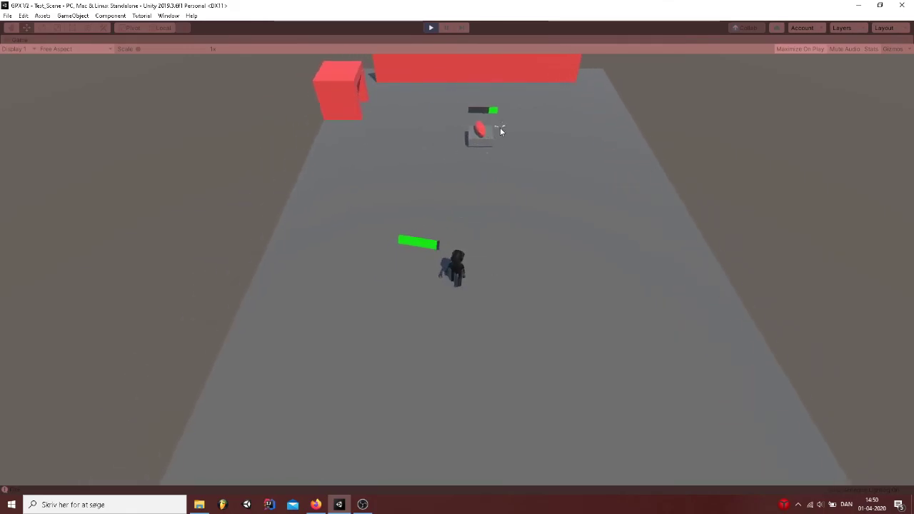
key(s)
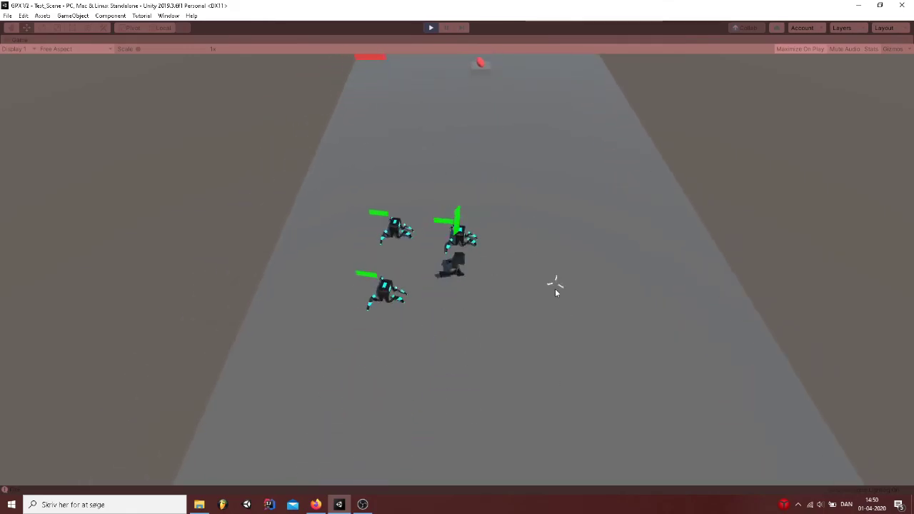